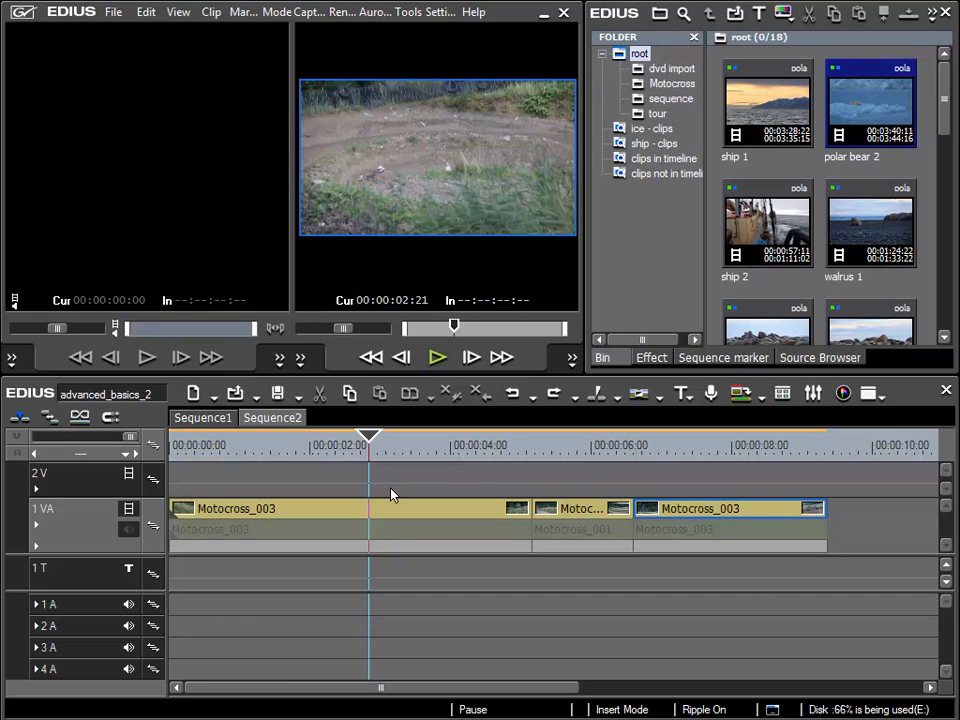
In Sequence1, mute the audio of the 1 VA track and move the playhead to 00:00:26:20 in the mood clip
{"action": "left_click", "coordinate": [205, 420]}
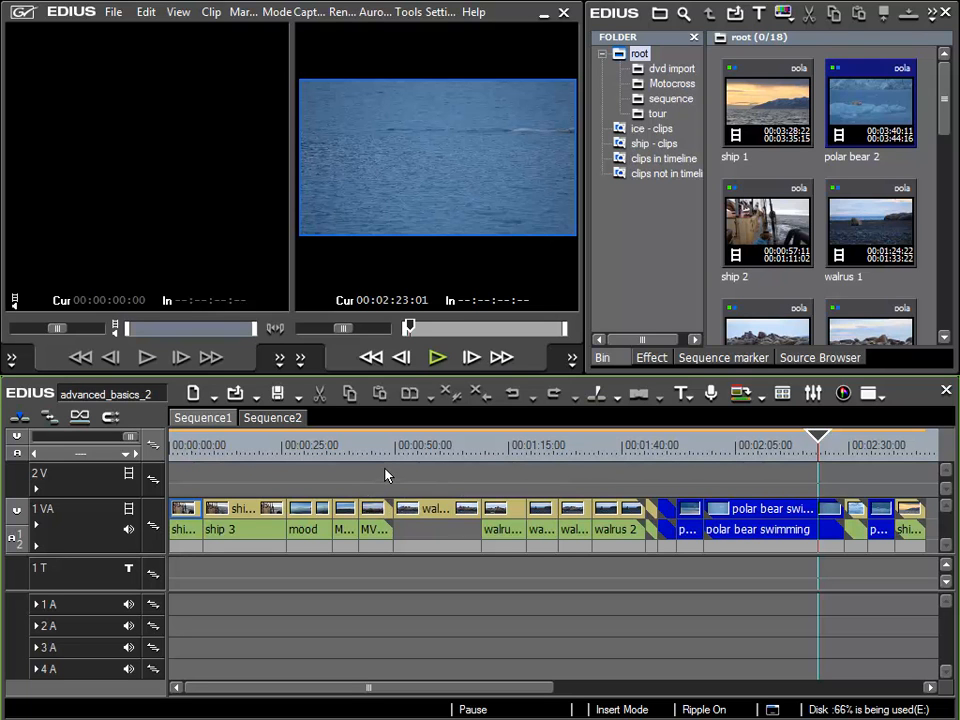
{"action": "left_click_drag", "start_coordinate": [388, 475], "coordinate": [160, 587]}
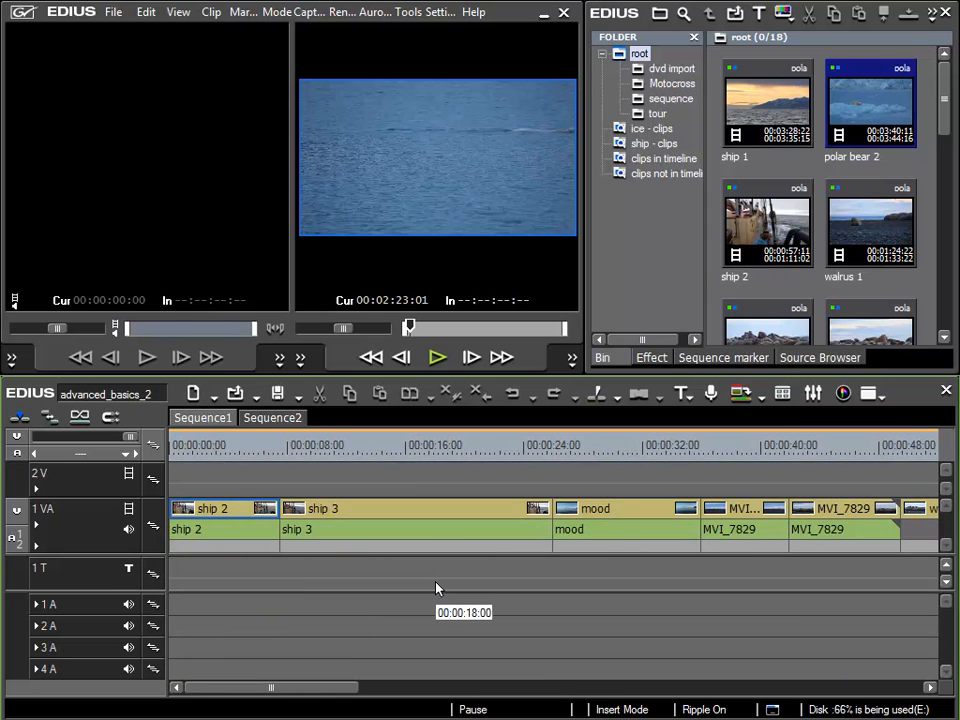
{"action": "left_click", "coordinate": [219, 452]}
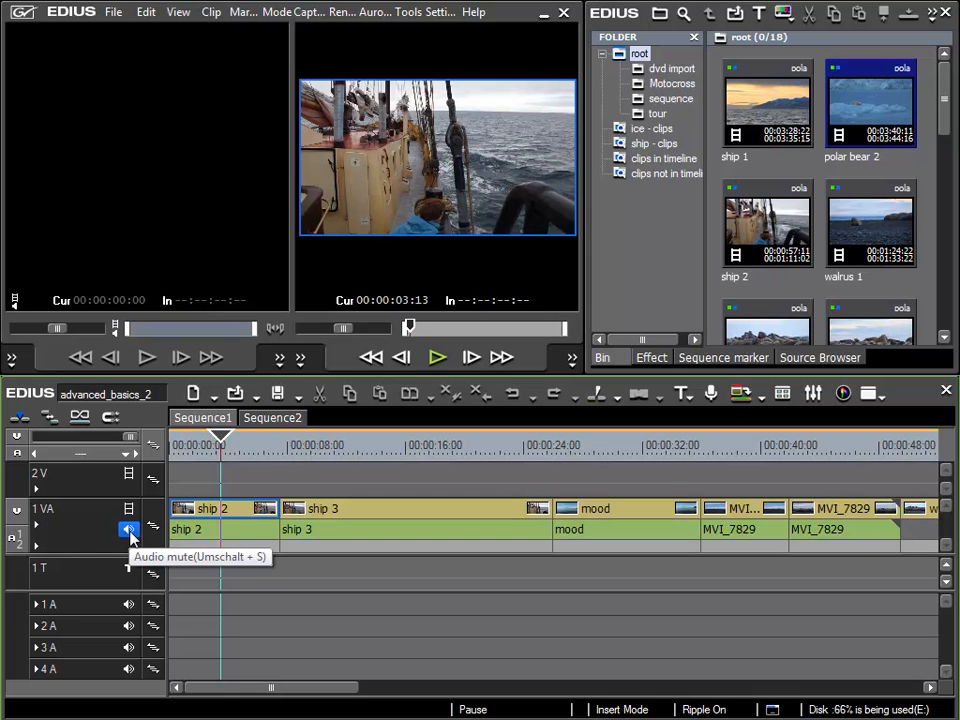
{"action": "left_click", "coordinate": [129, 531]}
{"action": "mouse_move", "coordinate": [221, 445]}
{"action": "left_mouse_down"}
{"action": "mouse_move", "coordinate": [784, 450]}
{"action": "mouse_move", "coordinate": [214, 450]}
{"action": "mouse_move", "coordinate": [632, 447]}
{"action": "mouse_move", "coordinate": [231, 450]}
{"action": "left_mouse_up"}
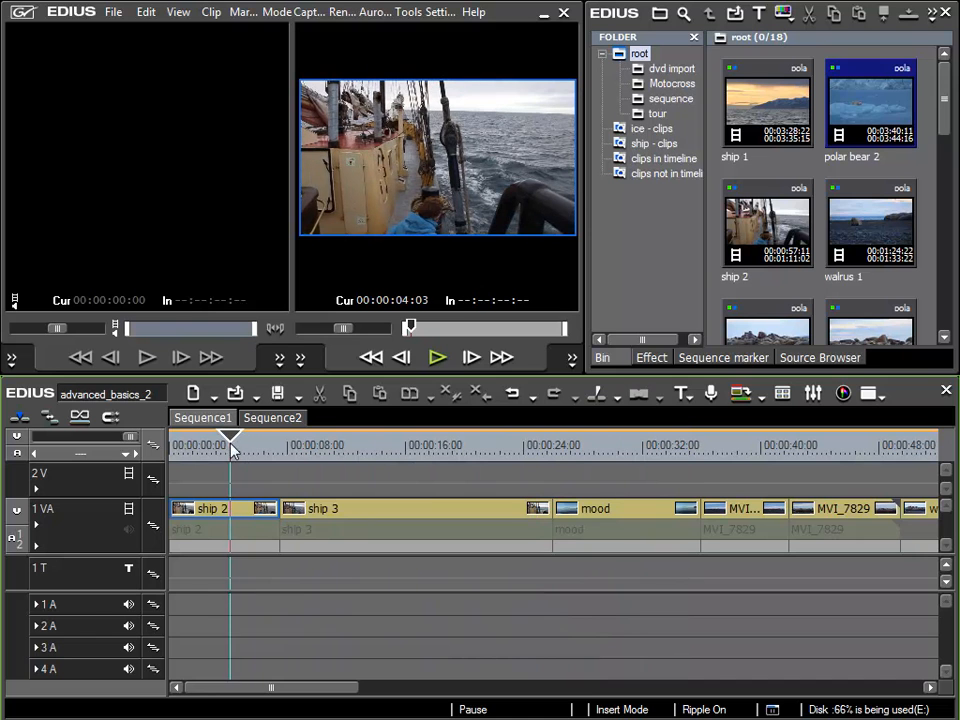
{"action": "left_click_drag", "start_coordinate": [312, 459], "coordinate": [564, 443]}
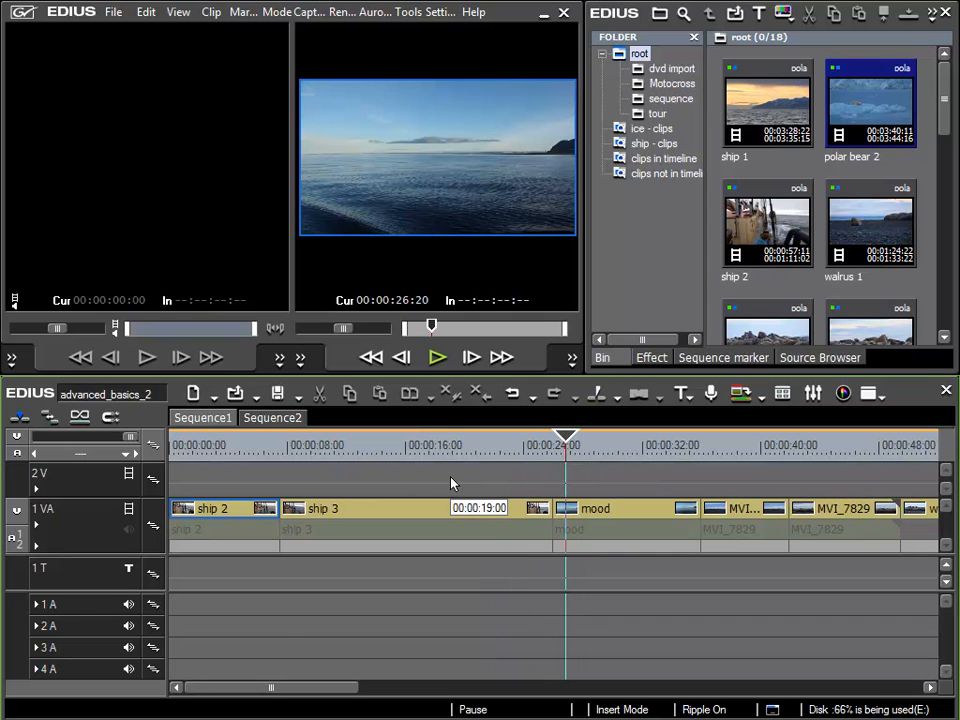
Show the contents of the "clips not in timeline" search folder in the bin and look through its clips
{"action": "left_click_drag", "start_coordinate": [708, 209], "coordinate": [737, 209]}
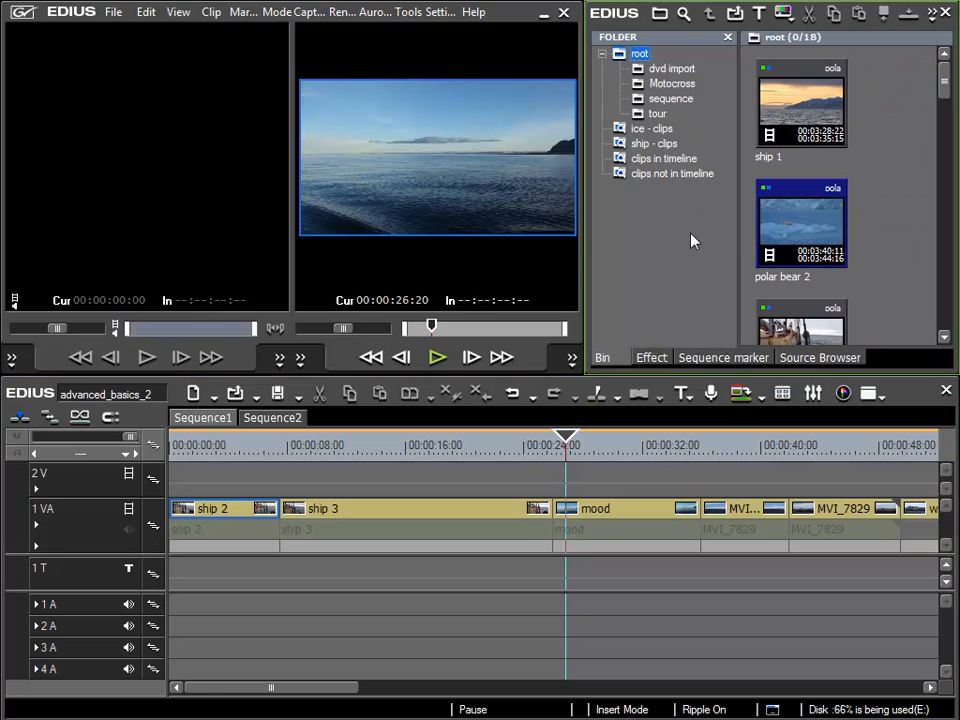
{"action": "left_click", "coordinate": [662, 175]}
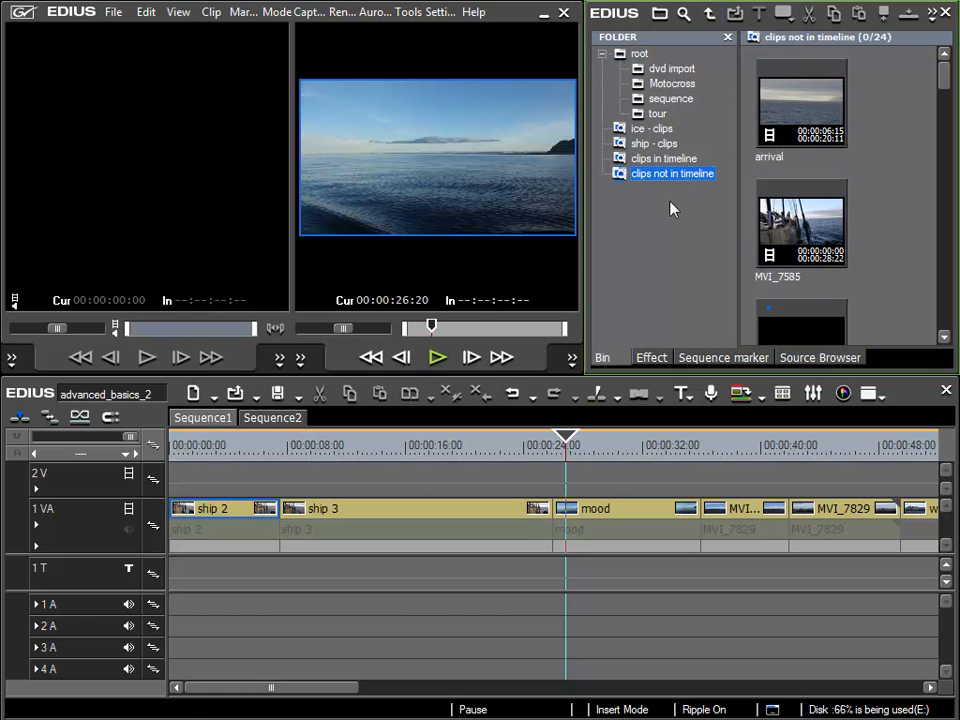
{"action": "left_click_drag", "start_coordinate": [738, 206], "coordinate": [697, 206]}
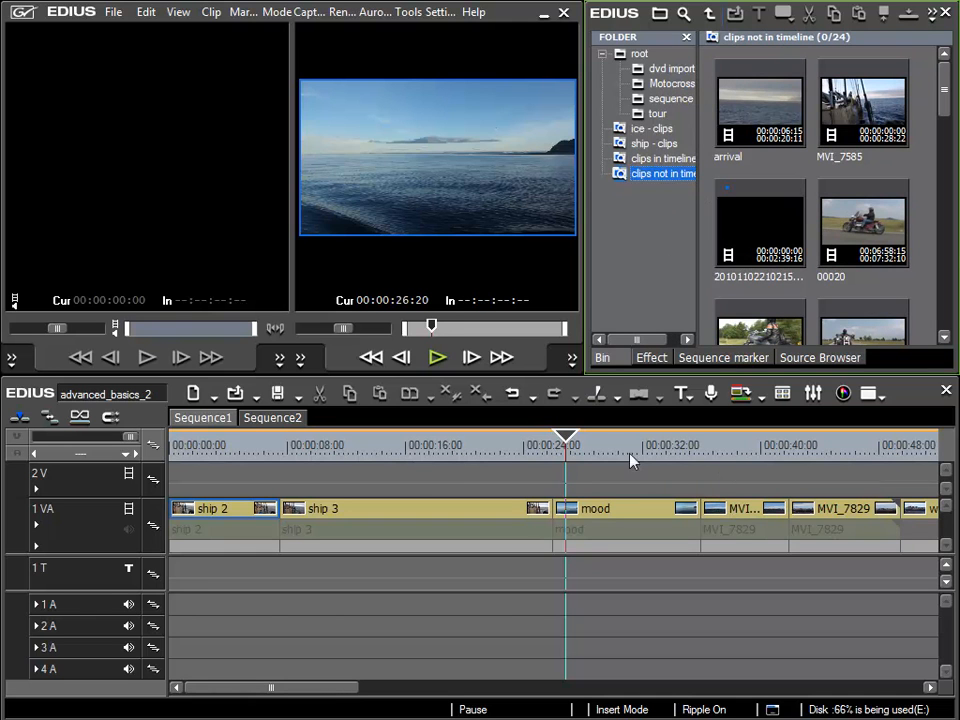
{"action": "mouse_move", "coordinate": [948, 92]}
{"action": "left_mouse_down"}
{"action": "mouse_move", "coordinate": [948, 300]}
{"action": "mouse_move", "coordinate": [948, 90]}
{"action": "left_mouse_up"}
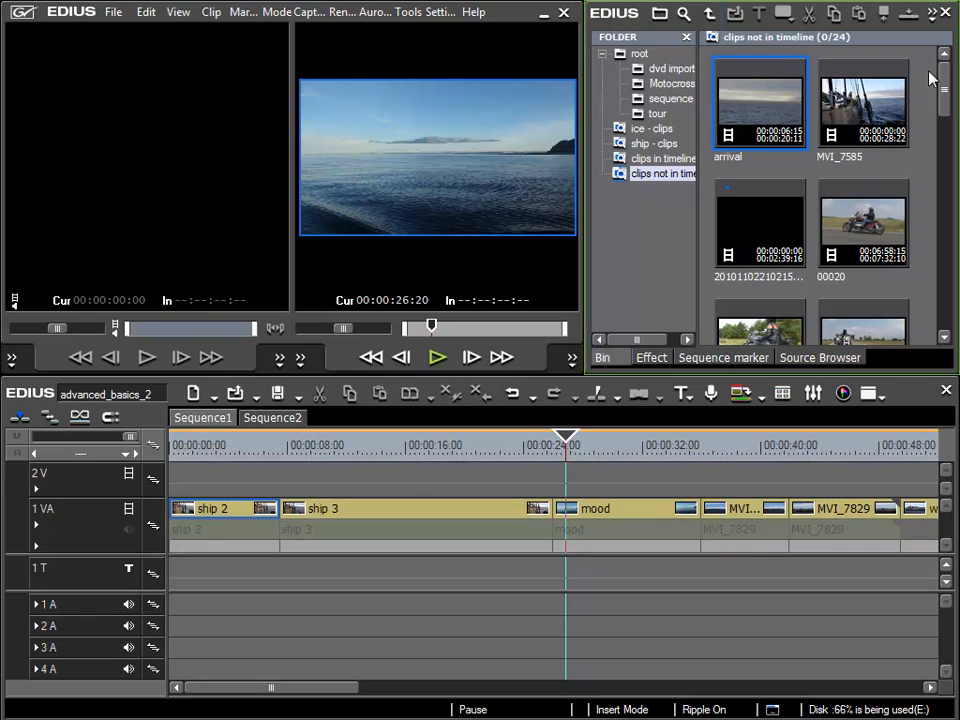
{"action": "scroll", "coordinate": [946, 122], "scroll_direction": "down", "scroll_amount": 3}
{"action": "scroll", "coordinate": [946, 122], "scroll_direction": "up", "scroll_amount": 3}
Open the search settings of the "clips not in timeline" folder and place the dialog clear of the bin
{"action": "left_click", "coordinate": [651, 177]}
{"action": "right_click", "coordinate": [651, 177]}
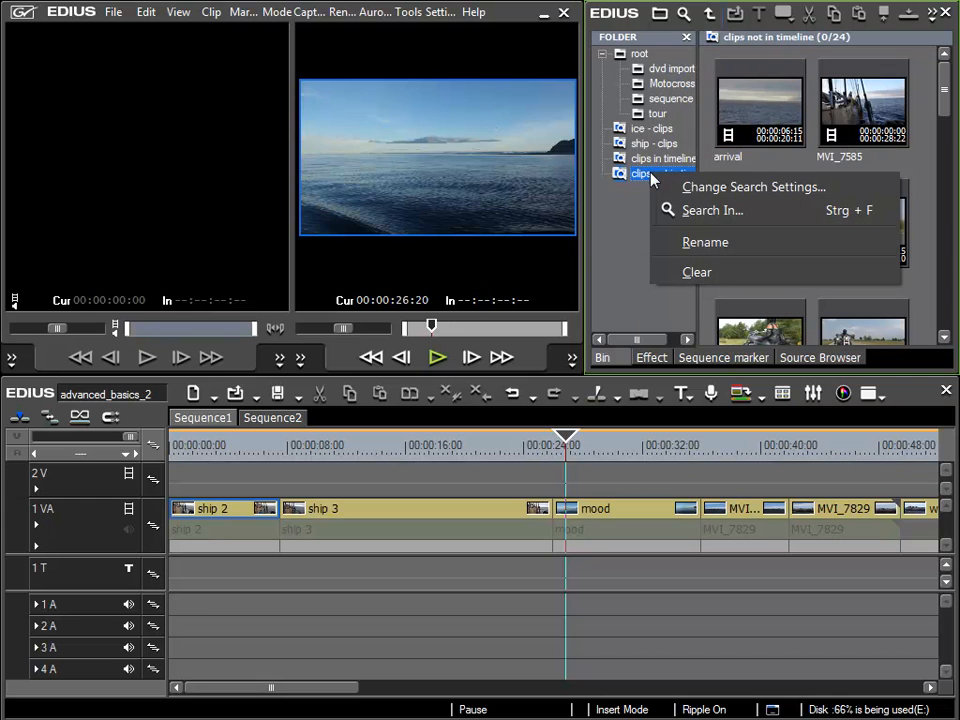
{"action": "left_click", "coordinate": [745, 187]}
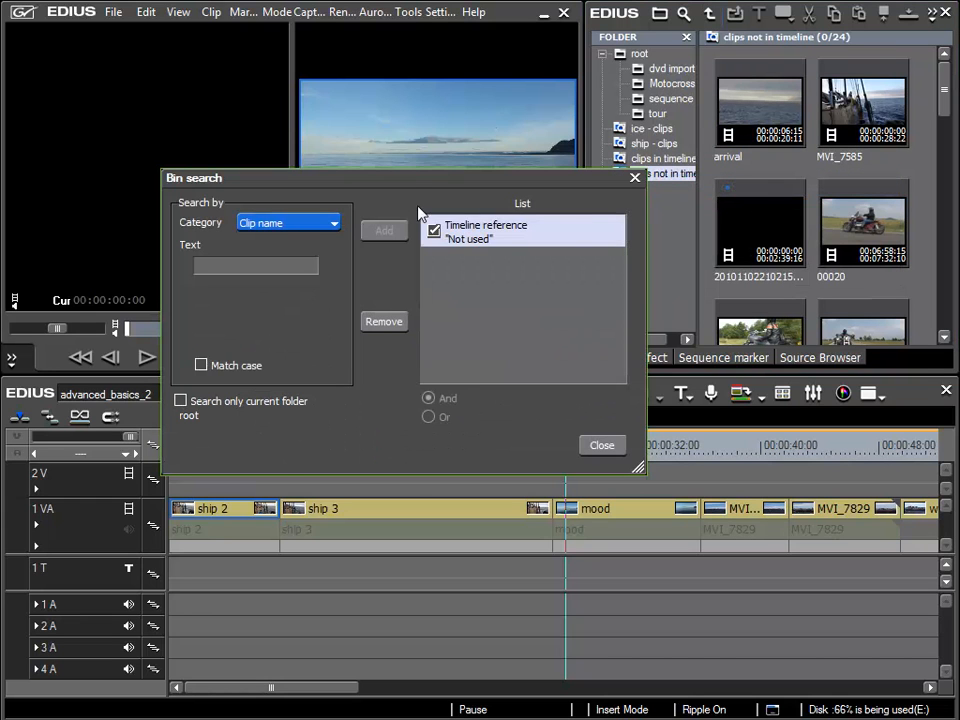
{"action": "left_click_drag", "start_coordinate": [414, 182], "coordinate": [650, 92]}
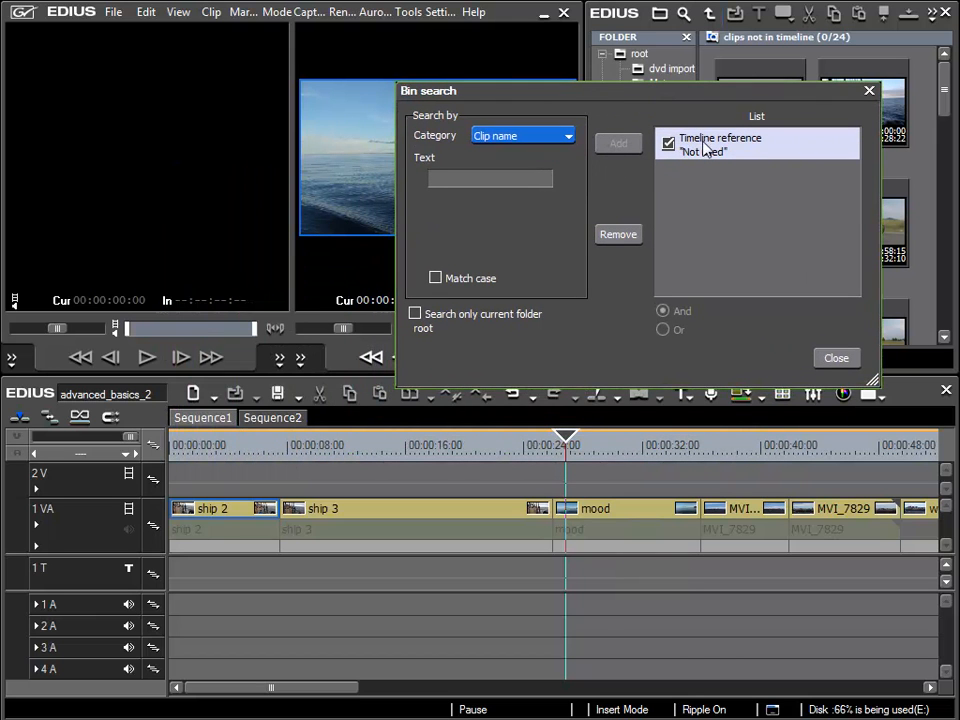
{"action": "left_click_drag", "start_coordinate": [500, 91], "coordinate": [165, 59]}
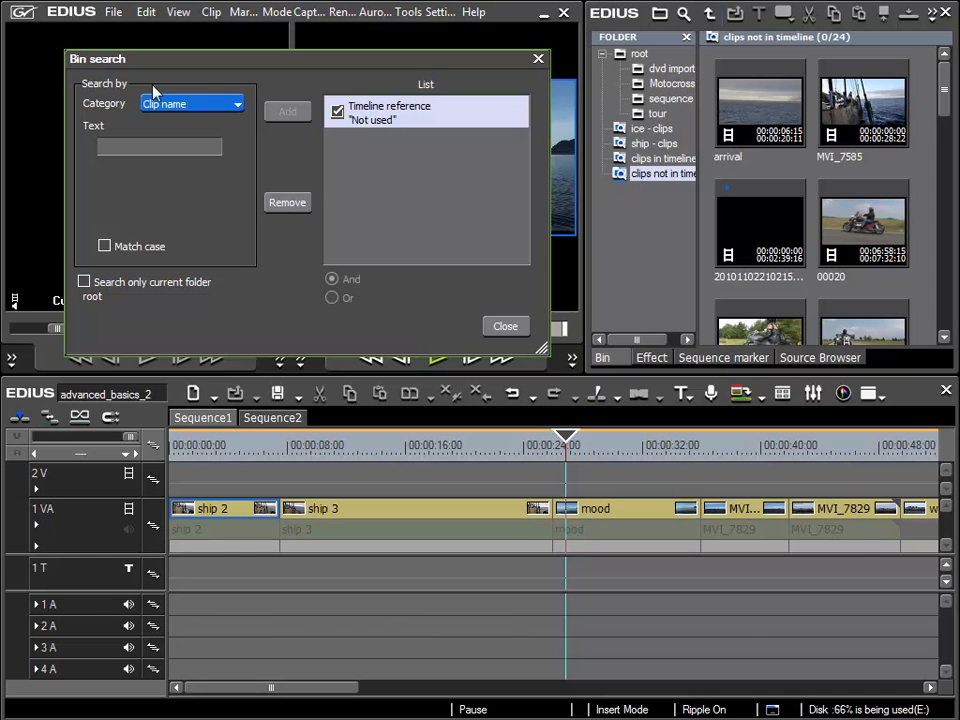
Try narrowing the search with a Folder selection condition for "dvd import" and remove that condition again
{"action": "left_click", "coordinate": [238, 104]}
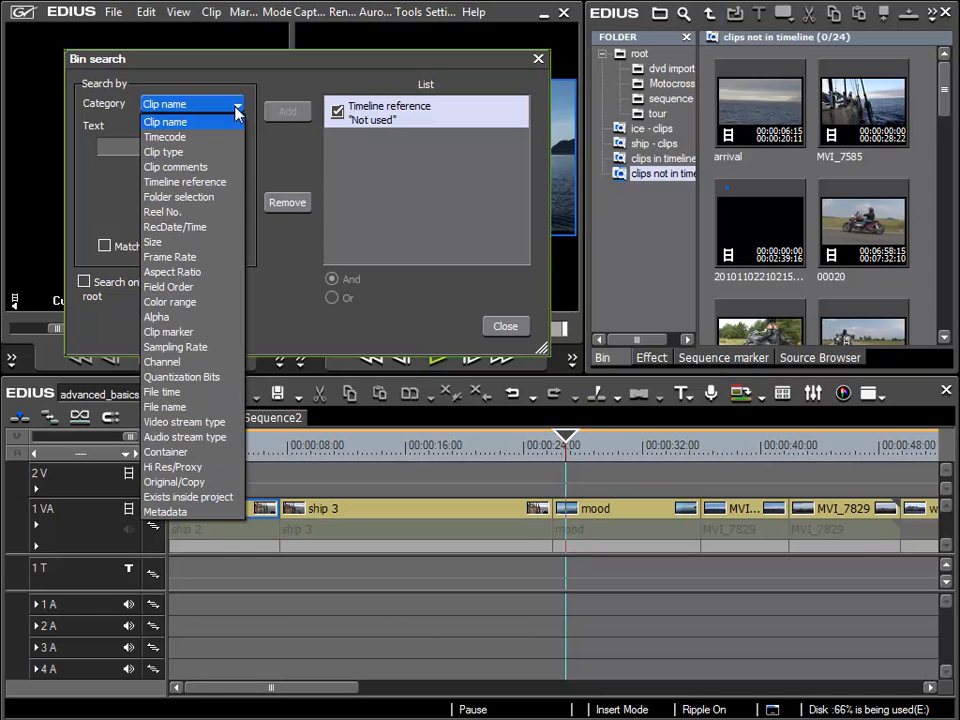
{"action": "left_click", "coordinate": [191, 198]}
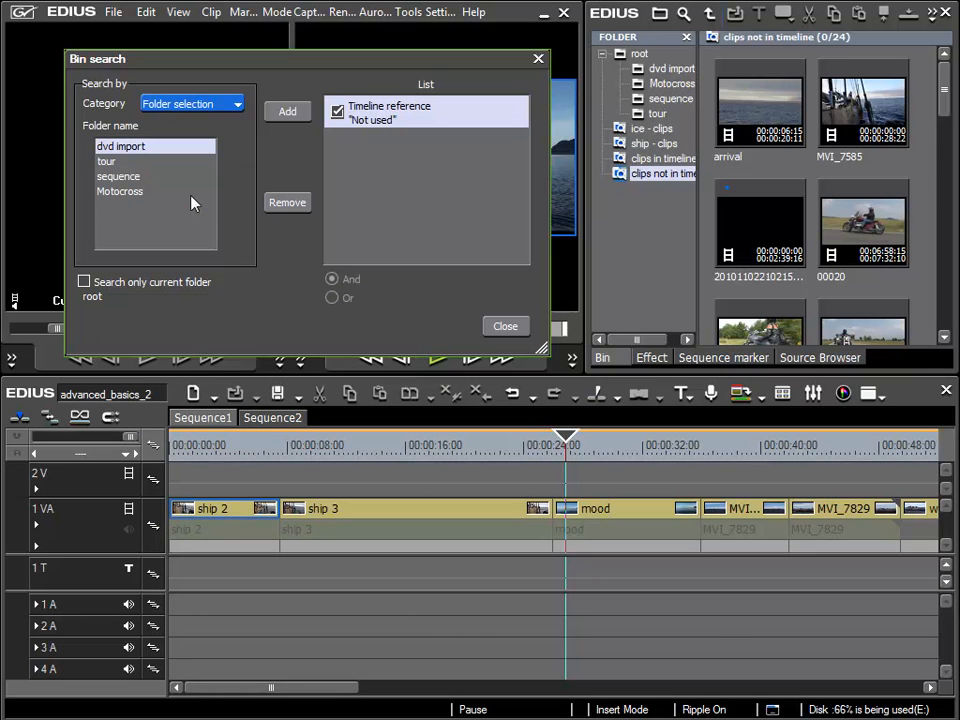
{"action": "left_click", "coordinate": [130, 151]}
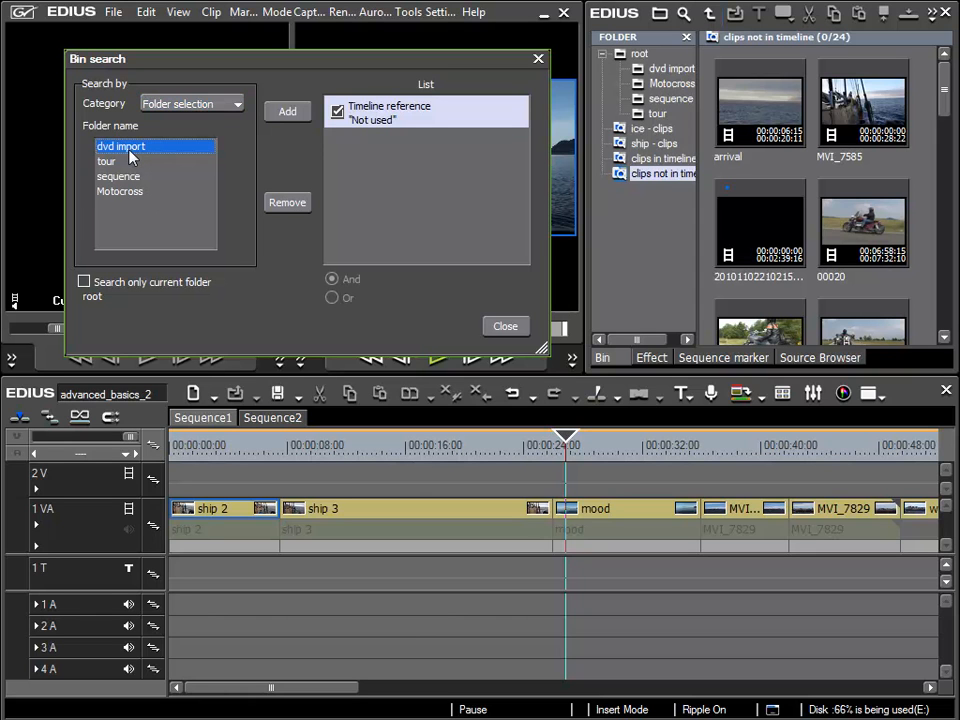
{"action": "left_click", "coordinate": [294, 118]}
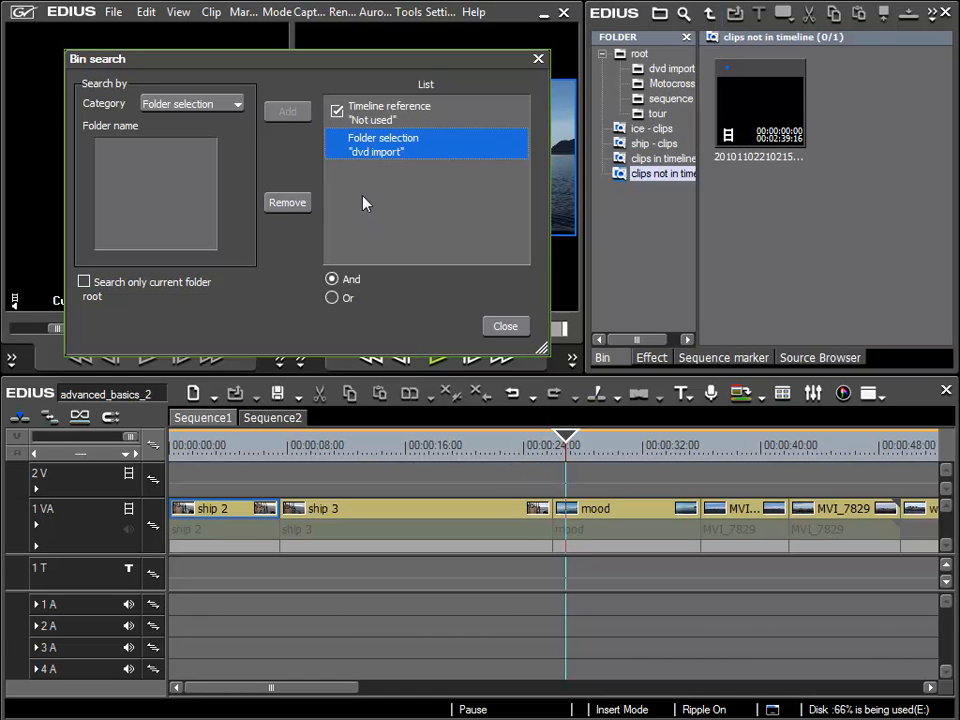
{"action": "left_click", "coordinate": [297, 203]}
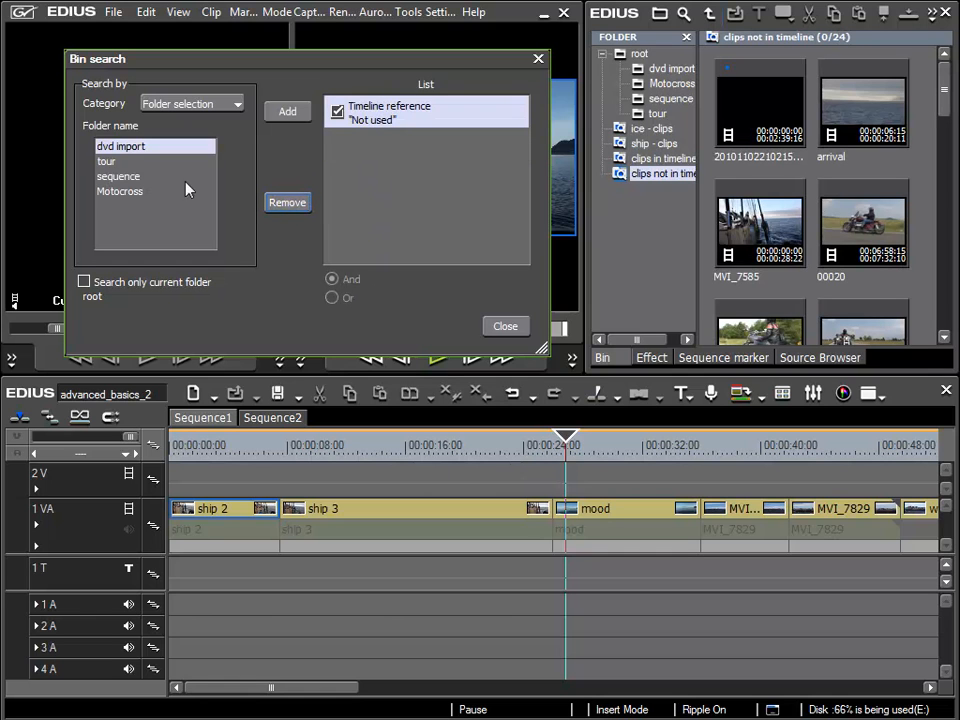
Try a Folder selection condition for "tour", look through the filtered clips, and remove the condition
{"action": "left_click", "coordinate": [107, 166]}
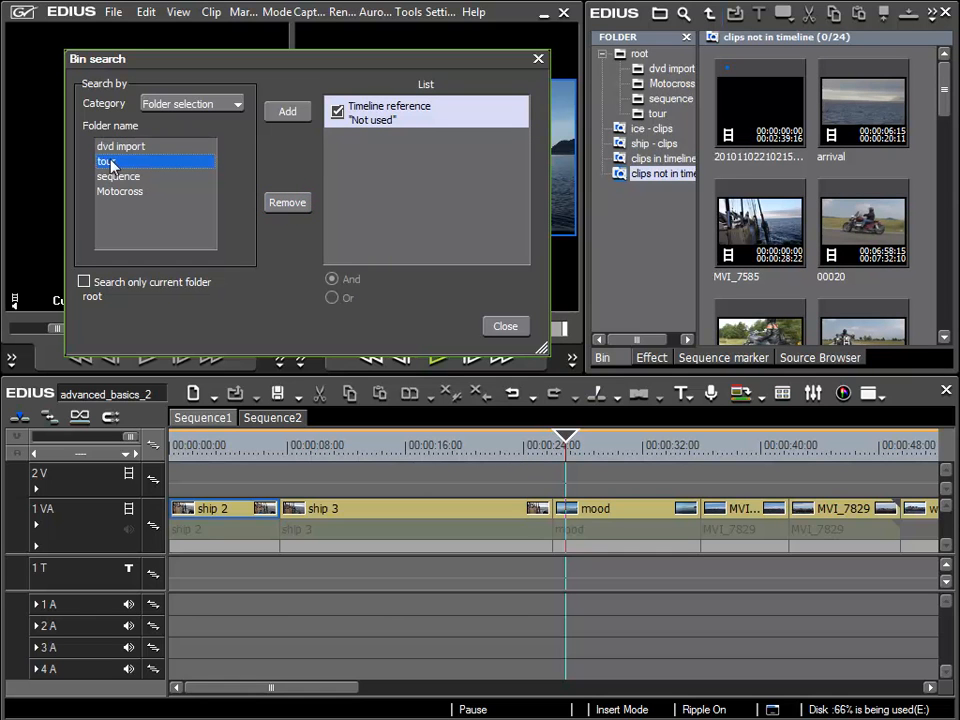
{"action": "left_click", "coordinate": [290, 112]}
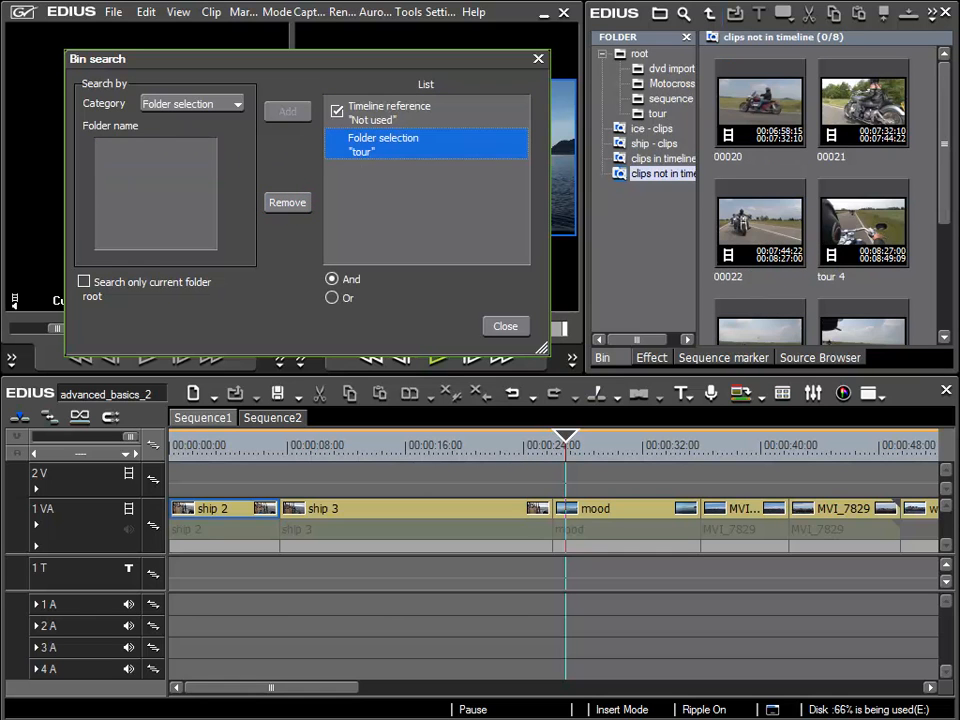
{"action": "scroll", "coordinate": [945, 147], "scroll_direction": "down", "scroll_amount": 3}
{"action": "scroll", "coordinate": [945, 147], "scroll_direction": "up", "scroll_amount": 3}
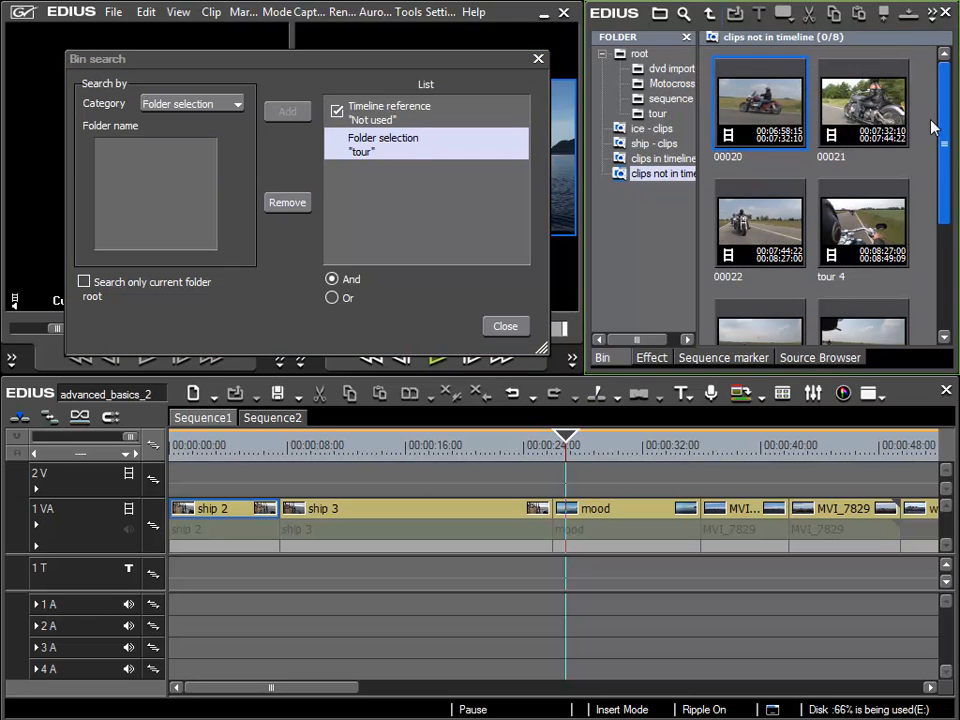
{"action": "left_click", "coordinate": [287, 204]}
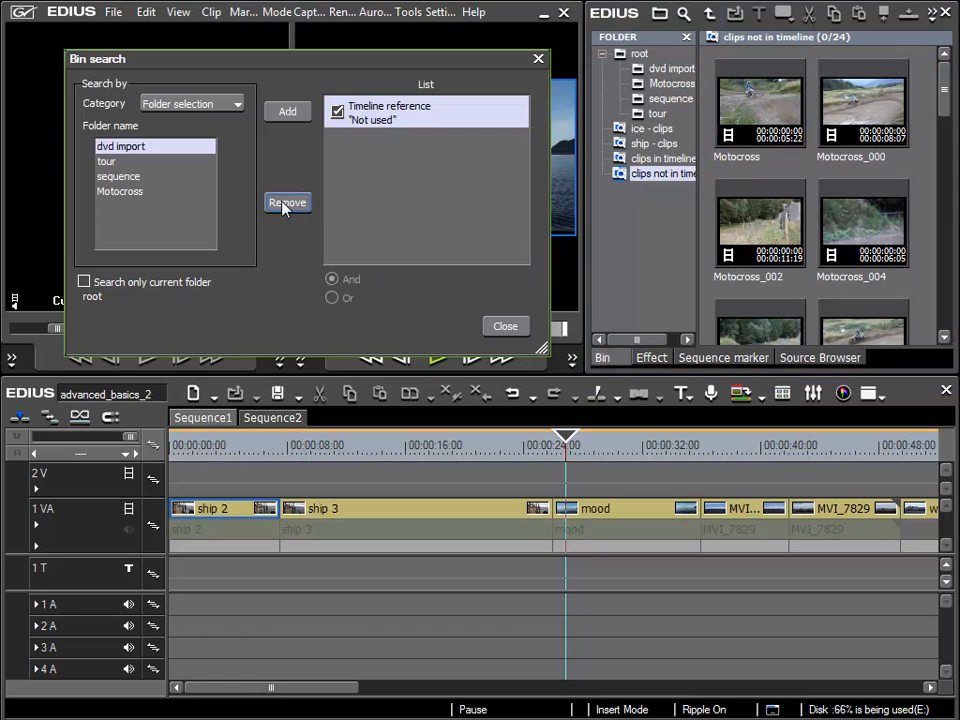
Restrict the "clips not in timeline" search to the current root folder only and close the search settings
{"action": "left_click", "coordinate": [637, 55]}
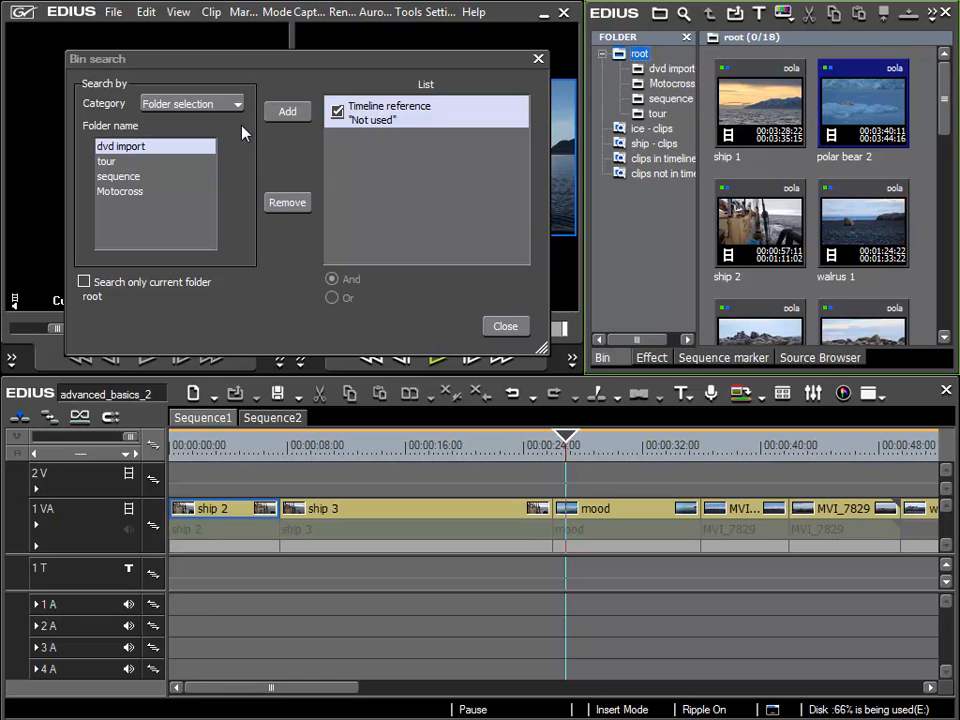
{"action": "left_click", "coordinate": [84, 283]}
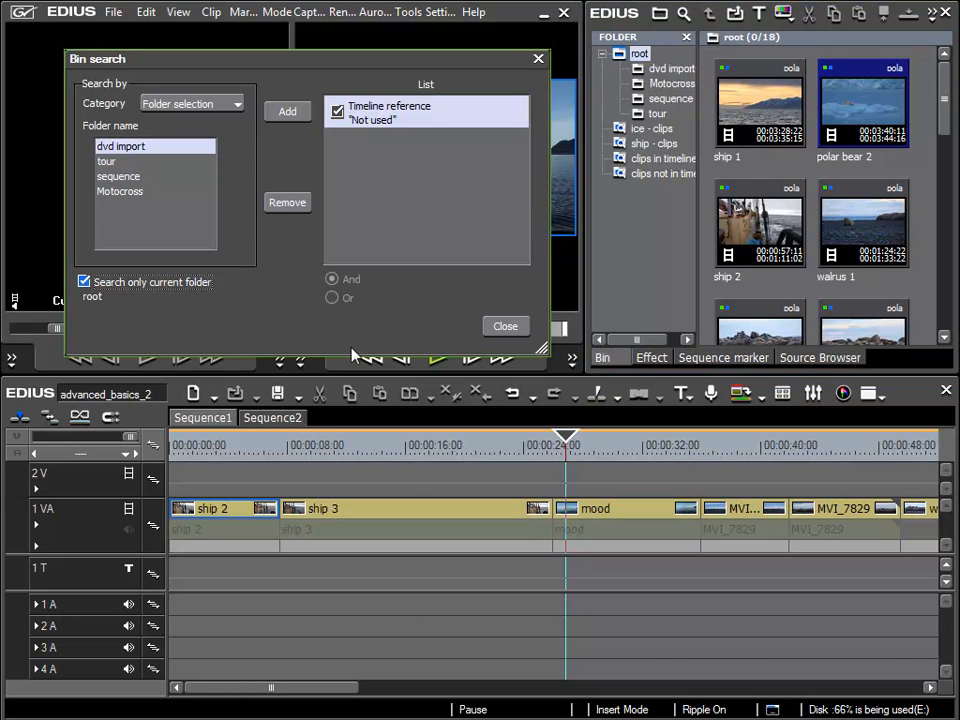
{"action": "left_click", "coordinate": [655, 175]}
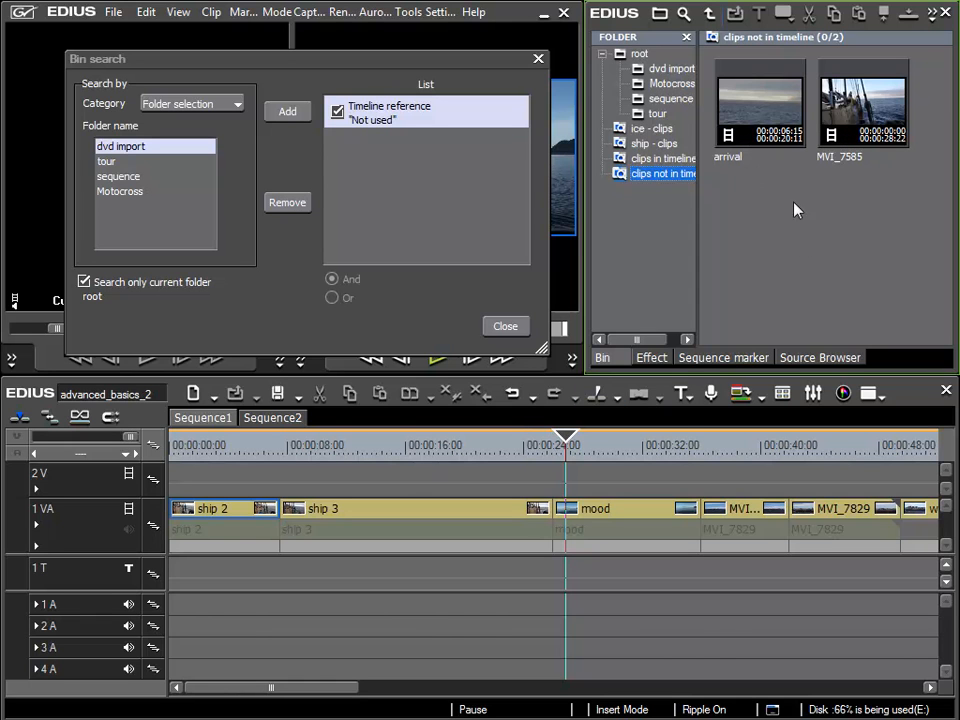
{"action": "left_click", "coordinate": [505, 327]}
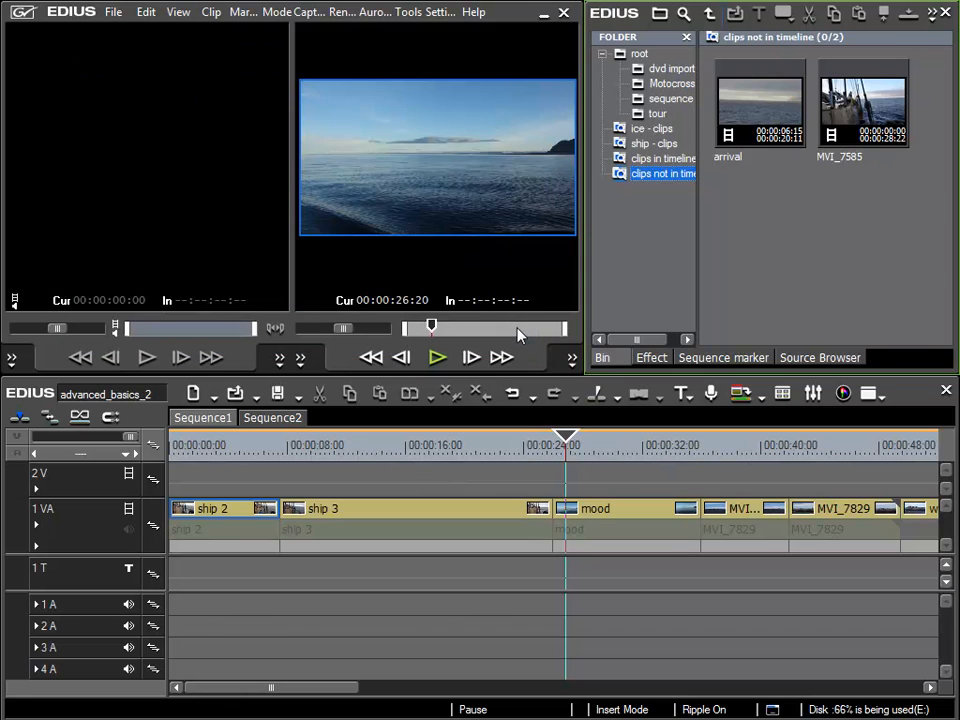